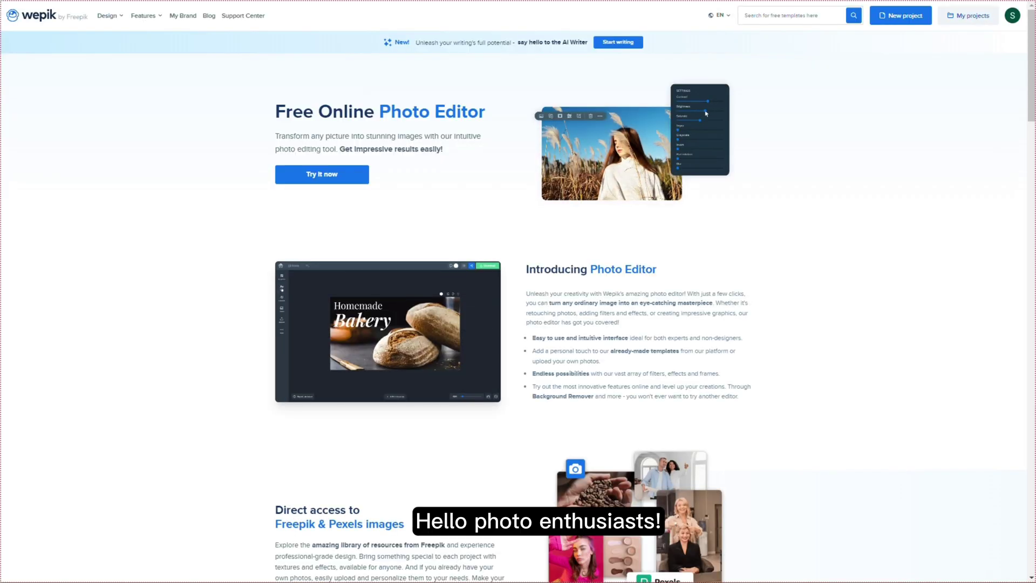
pyautogui.scroll(-2, 510, 274)
pyautogui.scroll(-3, 514, 196)
pyautogui.scroll(-3, 514, 196)
pyautogui.scroll(-3, 493, 394)
pyautogui.scroll(-3, 492, 391)
pyautogui.scroll(-3, 494, 391)
pyautogui.scroll(5, 493, 391)
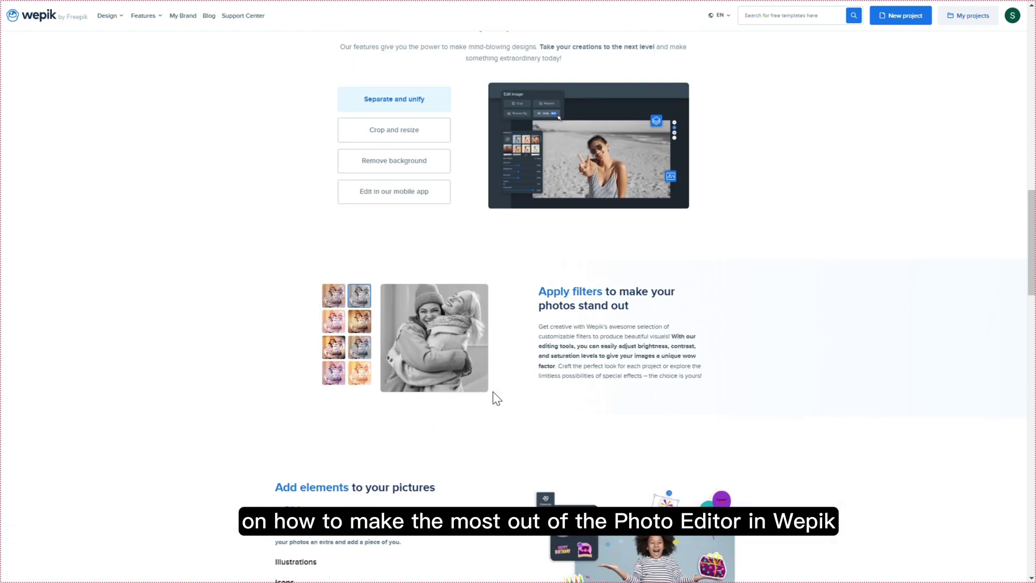
pyautogui.scroll(-10, 493, 391)
pyautogui.scroll(3, 493, 392)
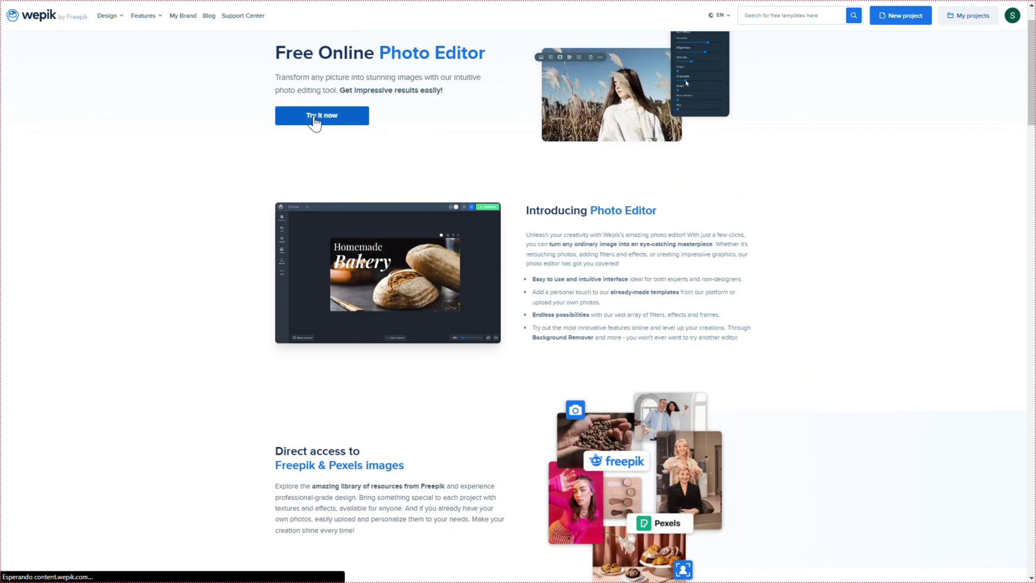
# Step: Start the free photo editor with the three-empty-frames living-room stock photo as canvas
pyautogui.click(315, 119)
pyautogui.scroll(-1, 481, 351)
pyautogui.scroll(-4, 483, 349)
pyautogui.scroll(-5, 481, 348)
pyautogui.scroll(-3, 481, 349)
pyautogui.scroll(2, 482, 348)
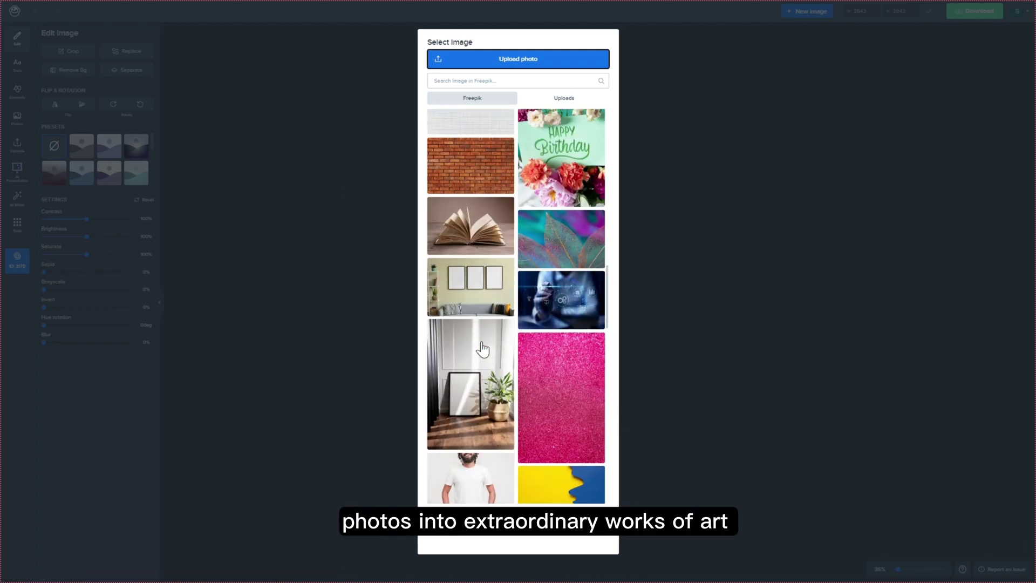
pyautogui.click(481, 277)
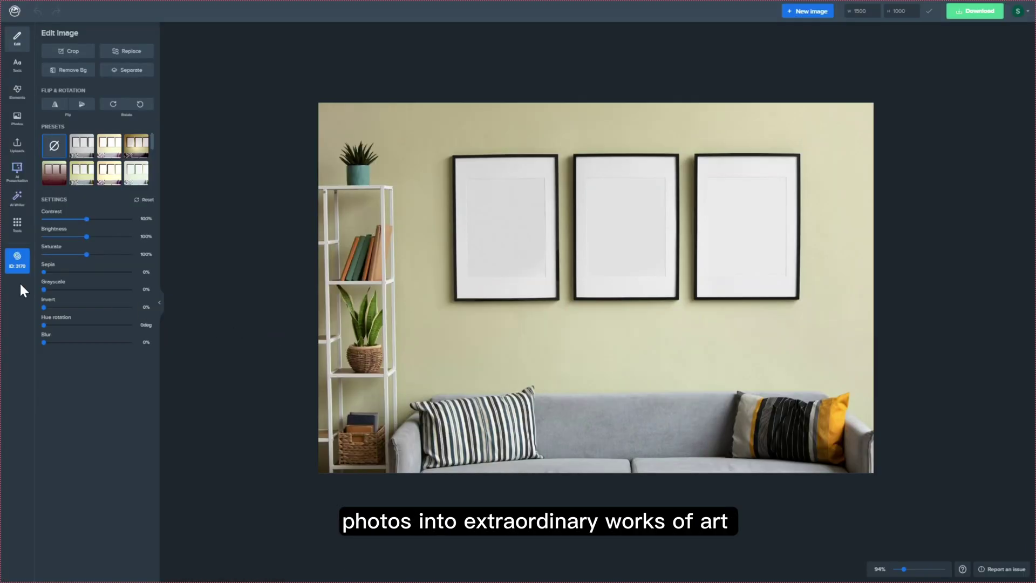
pyautogui.click(17, 120)
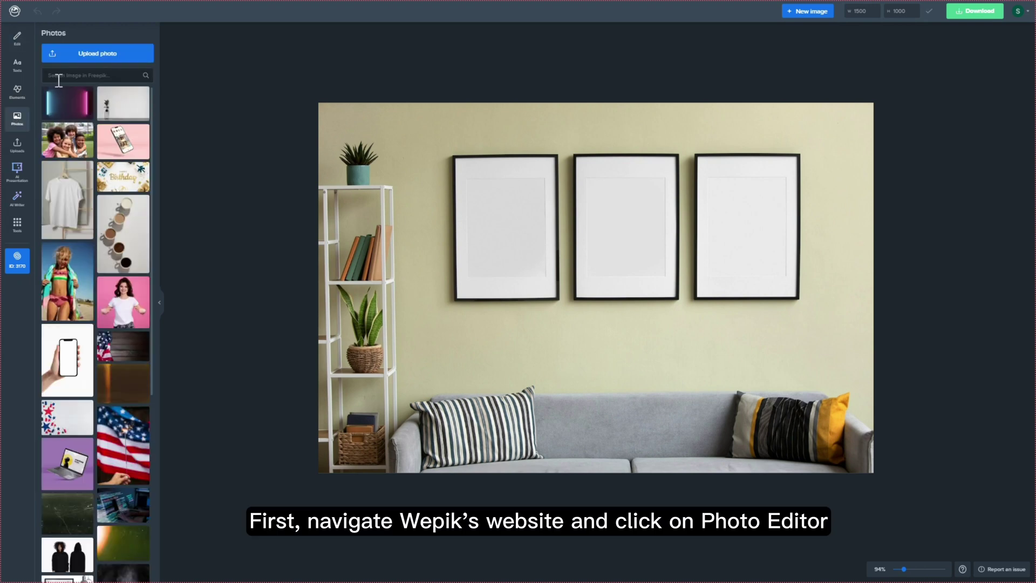
pyautogui.write('border collie')
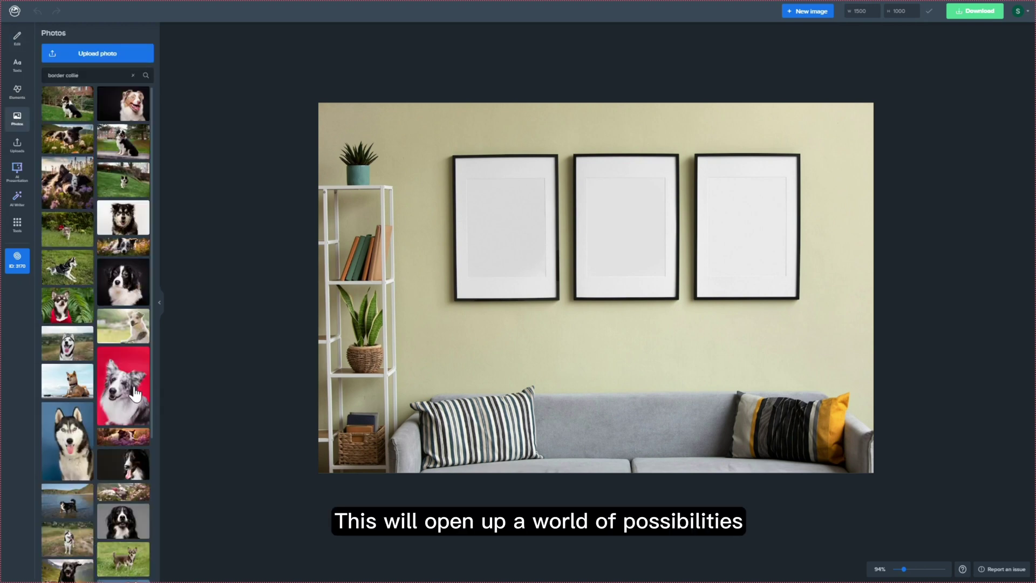
# Step: Resize the red, yellow and black-background dog photos into the left, middle and right frames
pyautogui.click(133, 394)
pyautogui.moveTo(731, 495); pyautogui.dragTo(545, 203)
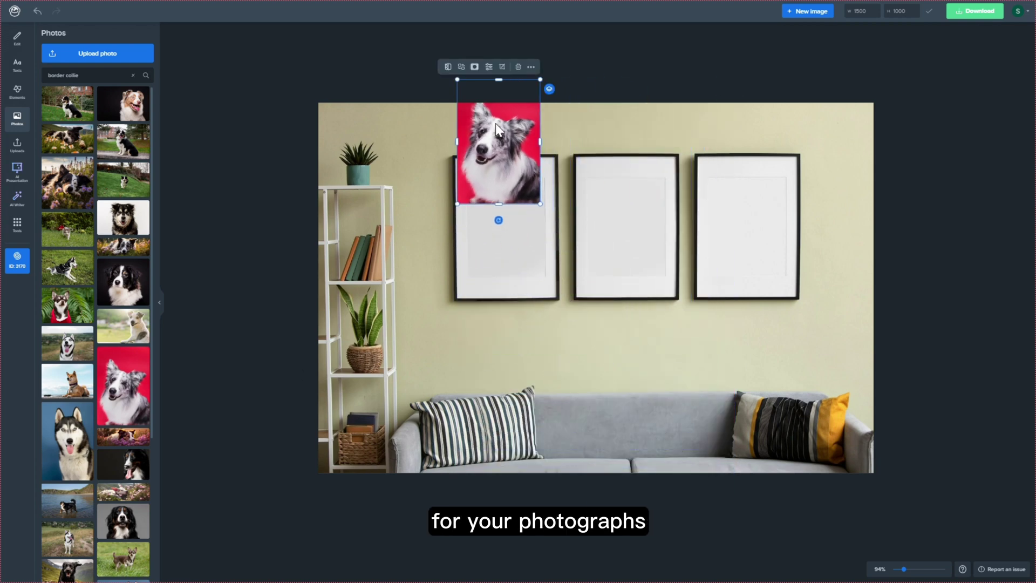
pyautogui.moveTo(507, 126); pyautogui.dragTo(515, 208)
pyautogui.scroll(-3, 91, 295)
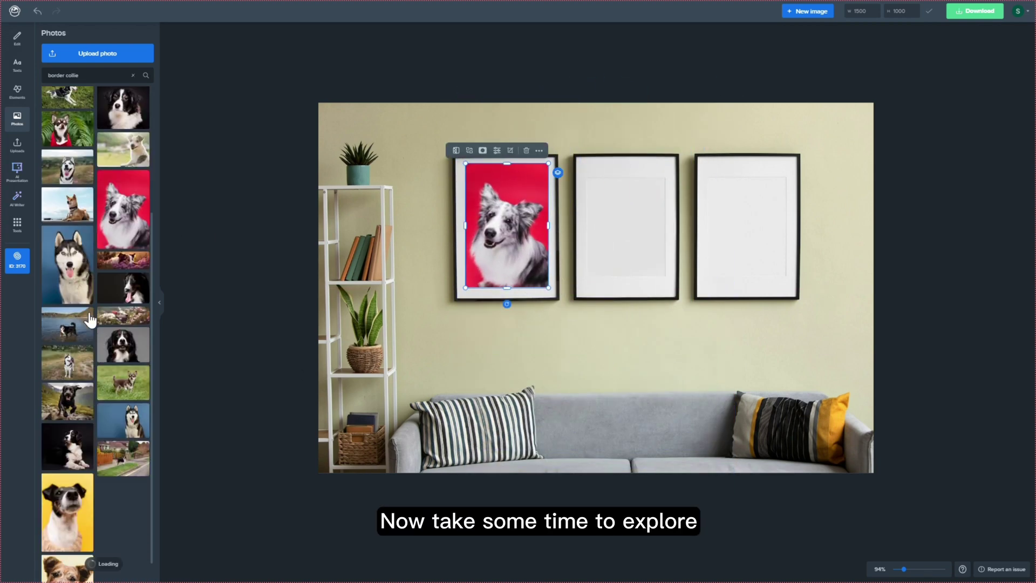
pyautogui.scroll(-2, 89, 320)
pyautogui.click(73, 502)
pyautogui.moveTo(743, 497)
pyautogui.mouseDown()
pyautogui.moveTo(632, 349)
pyautogui.moveTo(558, 201)
pyautogui.mouseUp()
pyautogui.moveTo(505, 145)
pyautogui.mouseDown()
pyautogui.moveTo(622, 230)
pyautogui.moveTo(630, 222)
pyautogui.mouseUp()
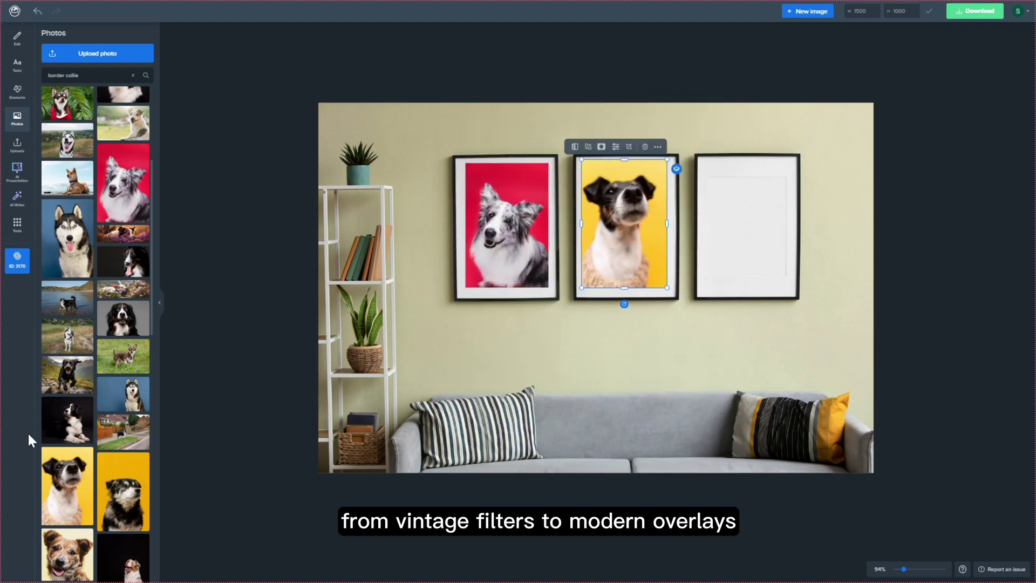
pyautogui.scroll(-3, 114, 427)
pyautogui.click(128, 403)
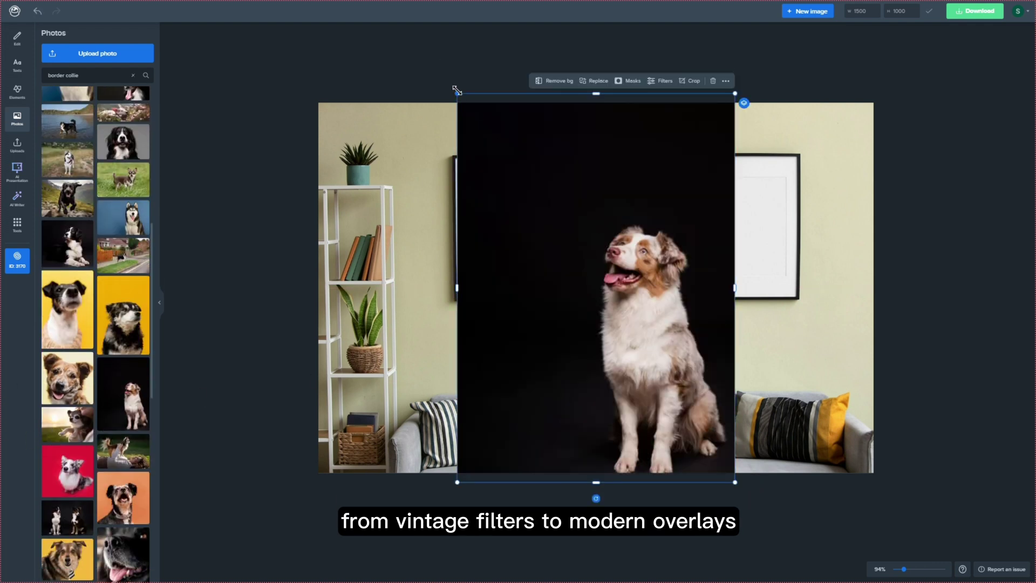
pyautogui.moveTo(455, 89); pyautogui.dragTo(636, 347)
pyautogui.moveTo(684, 413); pyautogui.dragTo(738, 246)
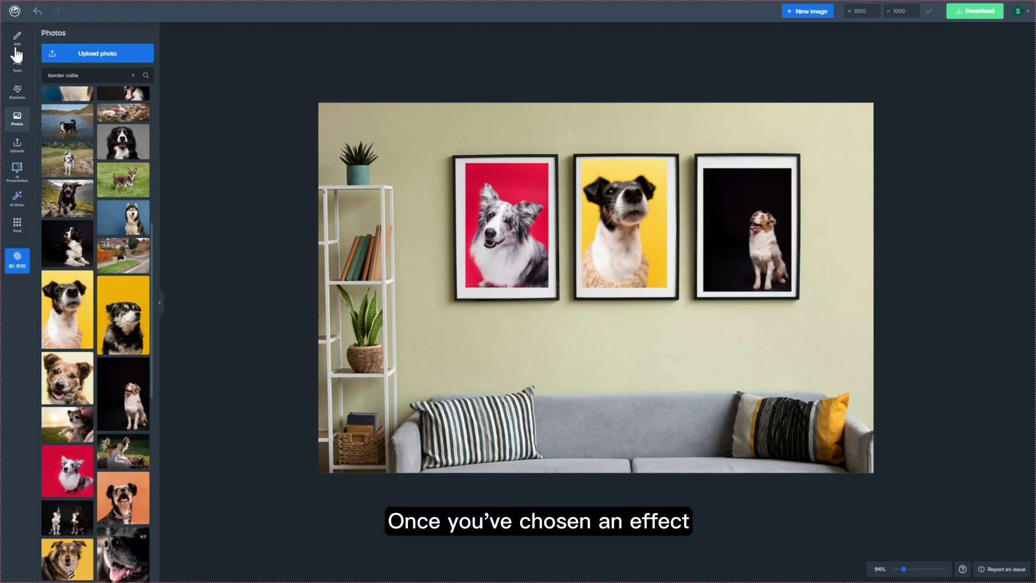
pyautogui.click(16, 38)
# Step: Apply the greyscale preset and about 120% contrast to the room photo, choosing JPEG output
pyautogui.moveTo(87, 218); pyautogui.dragTo(91, 255)
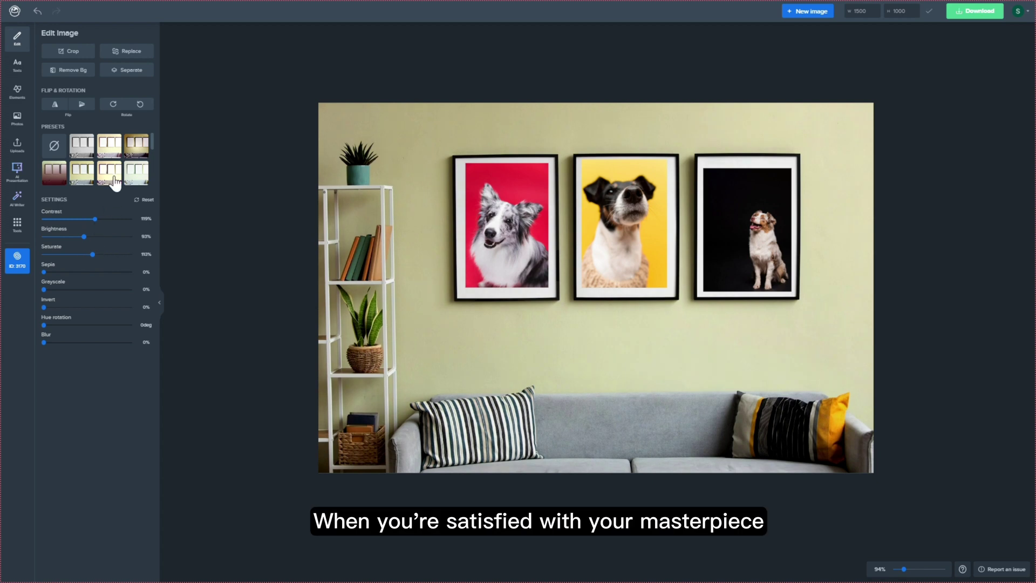
pyautogui.click(120, 153)
pyautogui.click(84, 152)
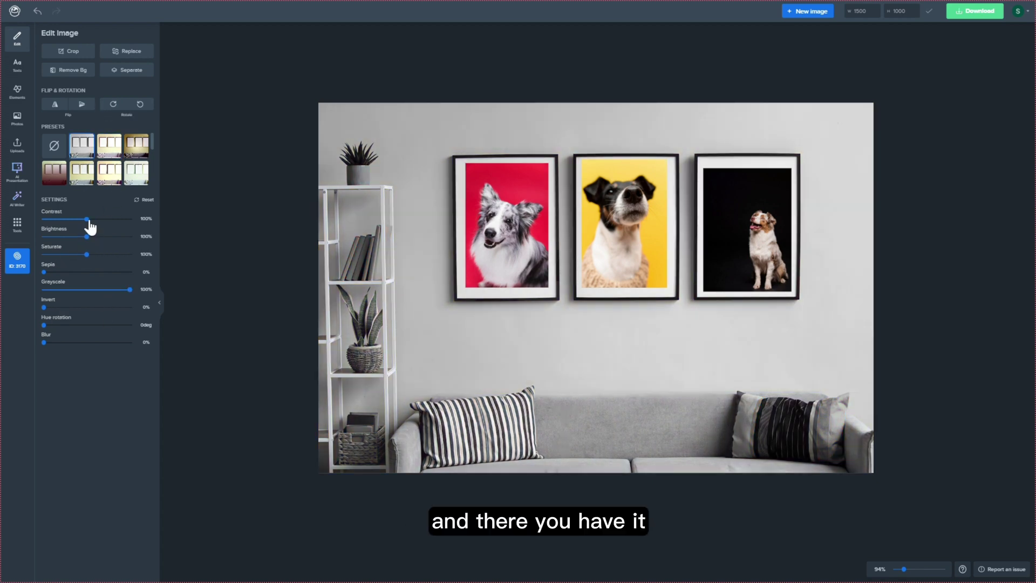
pyautogui.moveTo(87, 219); pyautogui.dragTo(95, 219)
pyautogui.click(971, 14)
pyautogui.click(938, 143)
# Step: Confirm the download of the greyscale room mockup with three colour dog photos as JPEG
pyautogui.click(944, 192)
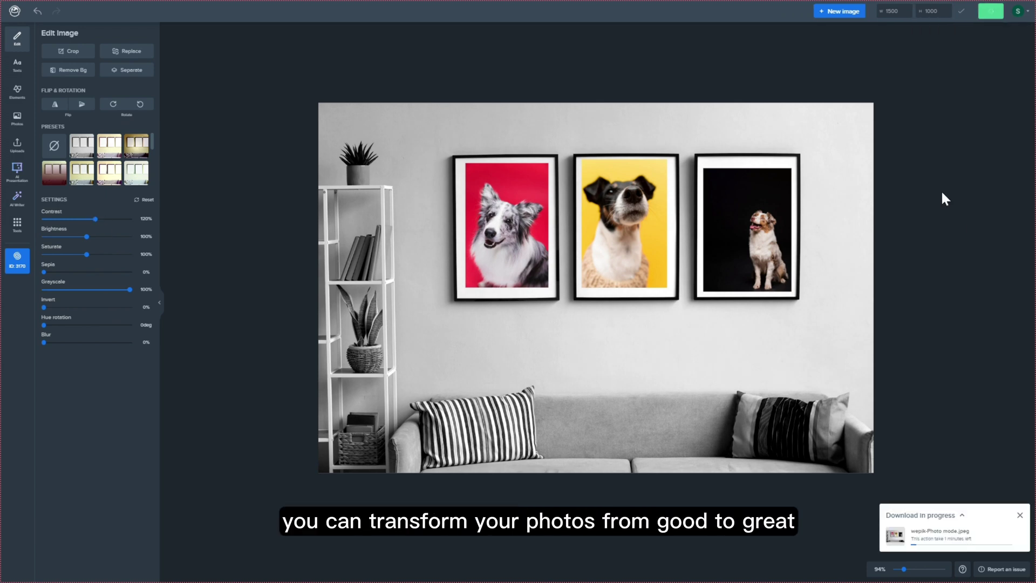